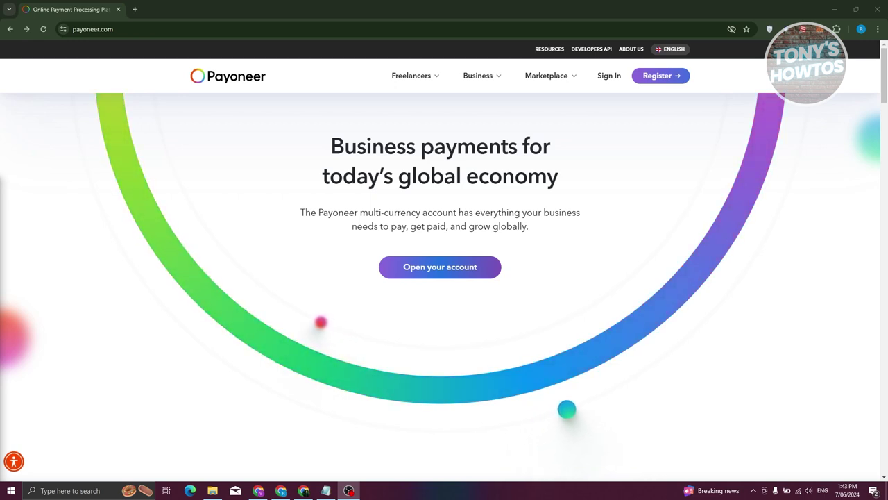
Start a new Payoneer registration and select the Freelancer account type.
left_click(672, 75)
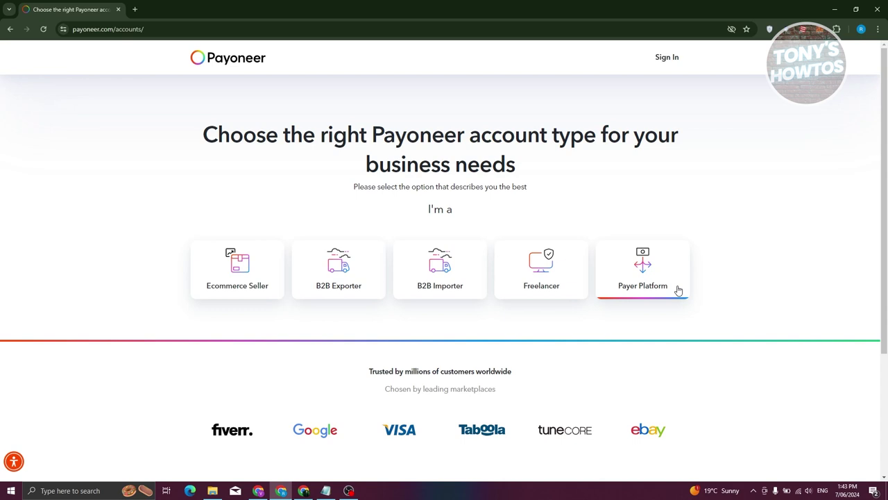
left_click(560, 289)
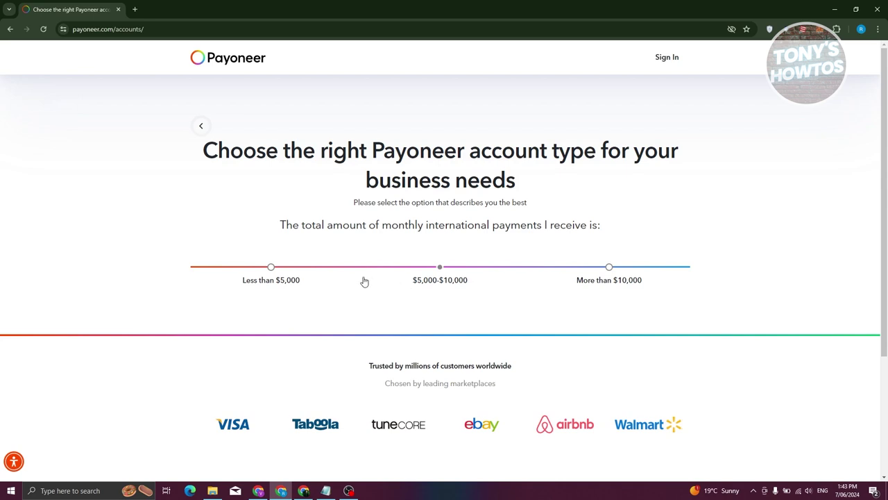
Choose less than $5,000 in monthly payments and register the recommended Freelancer account.
left_click(272, 290)
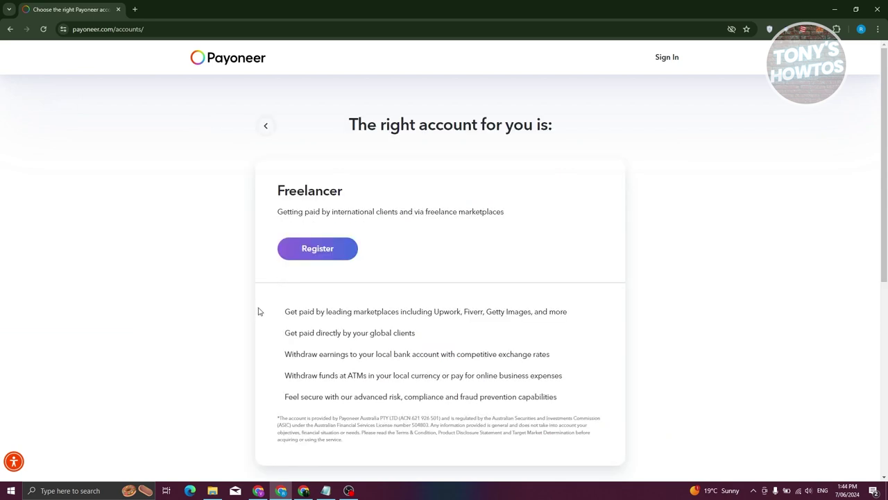
left_click_drag(277, 215, 542, 228)
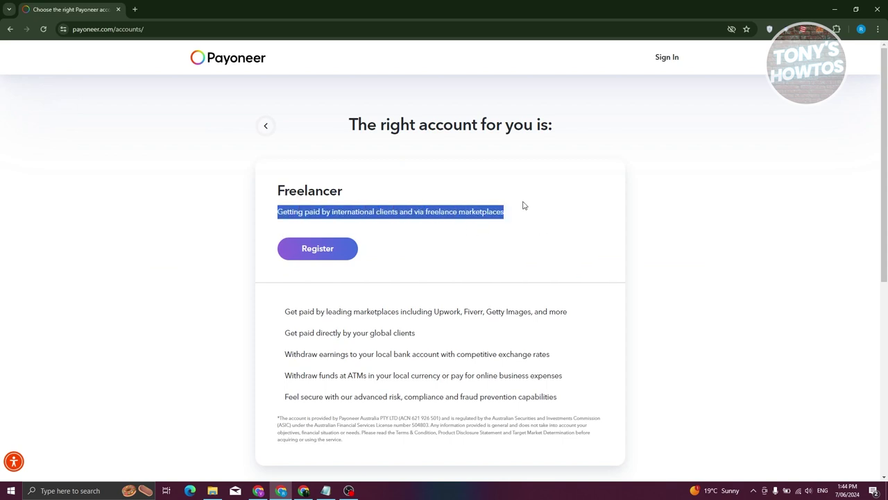
left_click(306, 248)
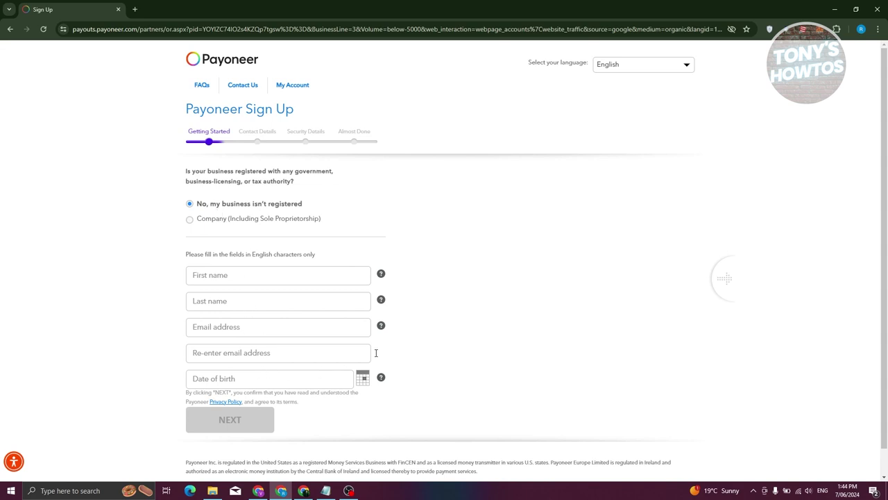
Read the Privacy Policy popup on the Getting Started form, then close it.
left_click(224, 402)
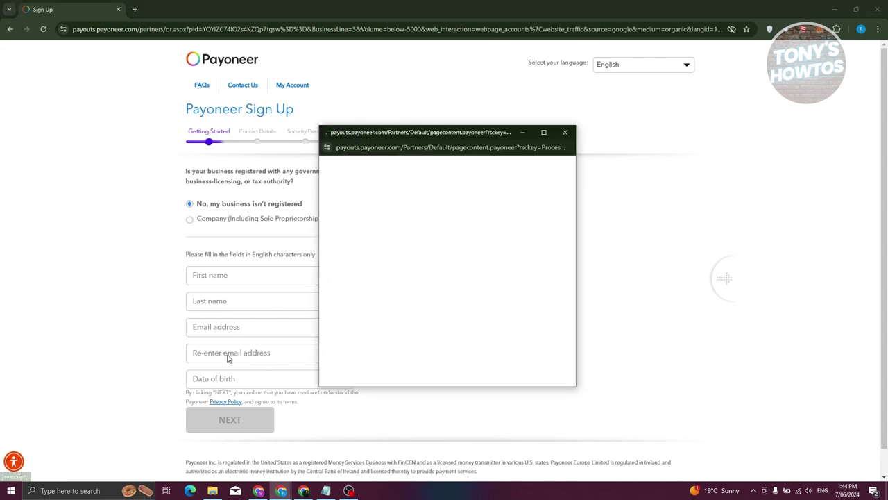
left_click(567, 133)
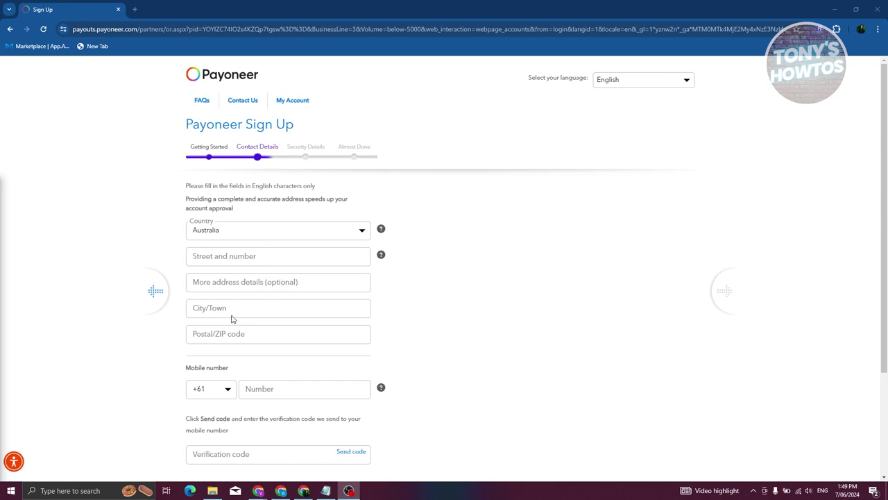
Check the phone country-code list on Contact Details, keeping +61 as the mobile prefix.
scroll(153, 352, "down", 3)
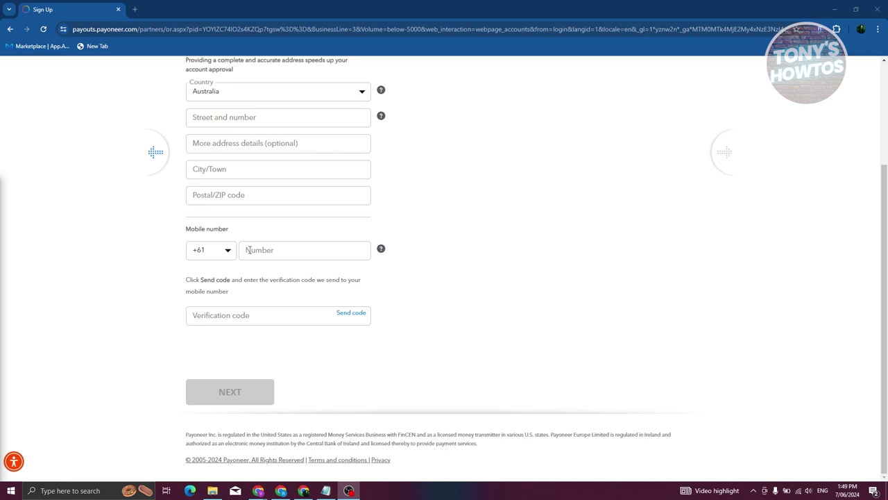
left_click(229, 254)
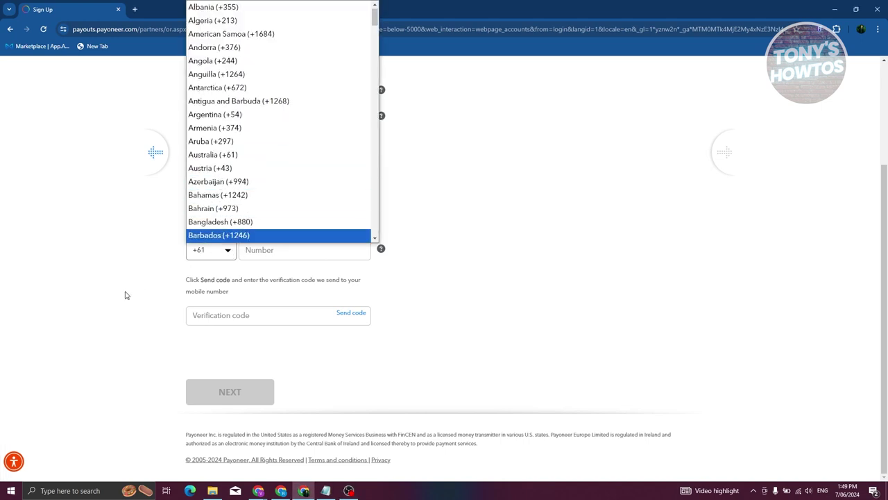
left_click(225, 282)
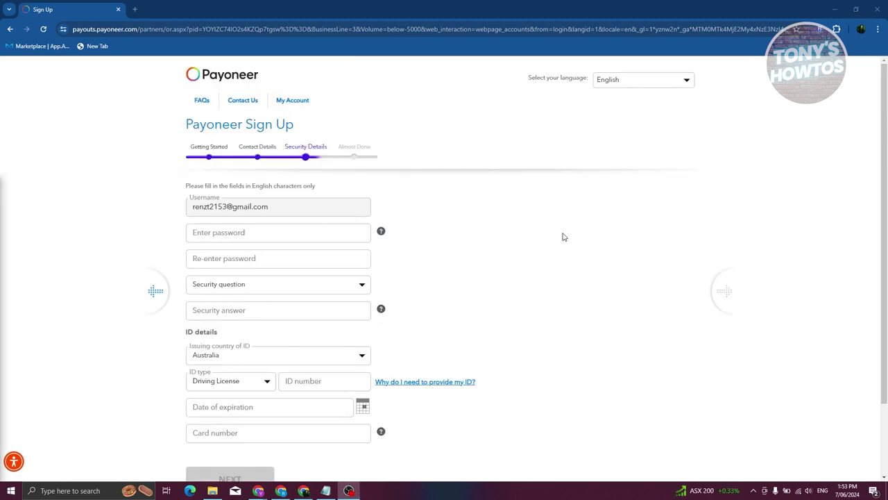
Review the password help tip and the security question list on Security Details.
mouse_move(381, 233)
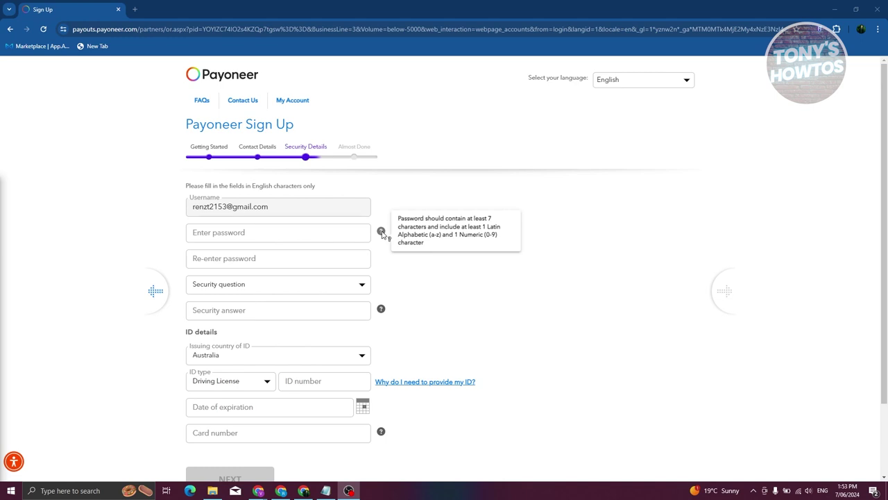
left_click(270, 290)
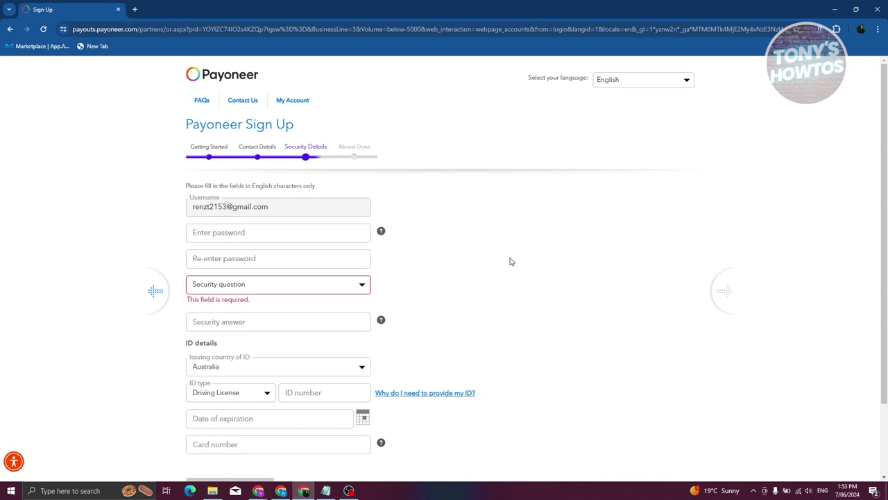
scroll(479, 305, "down", 2)
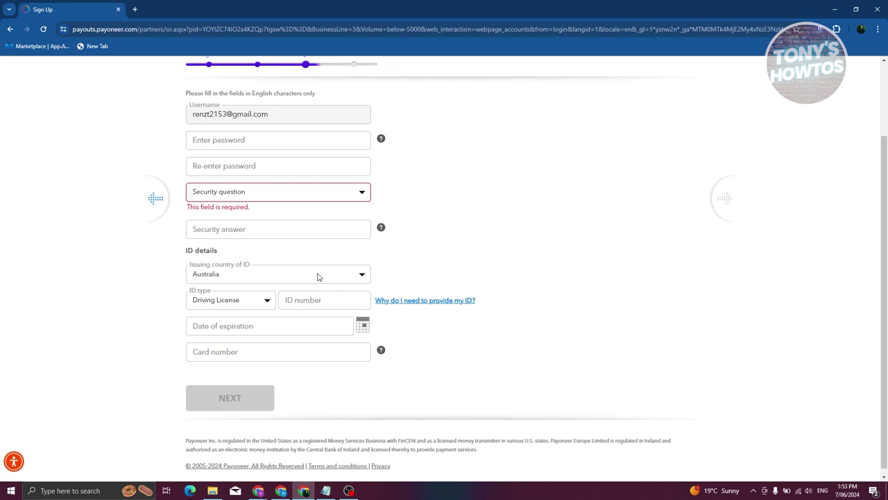
Keep Driving License as the ID type on the Security Details form.
left_click(251, 306)
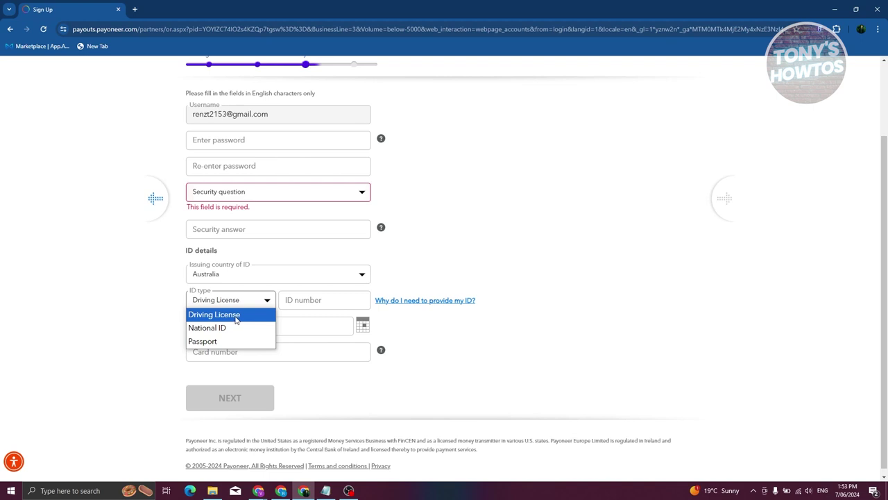
left_click(168, 336)
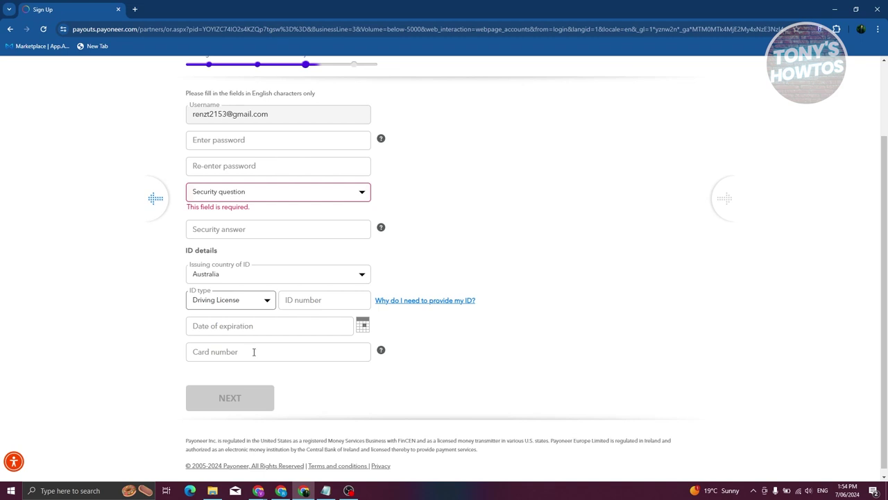
scroll(97, 338, "up", 2)
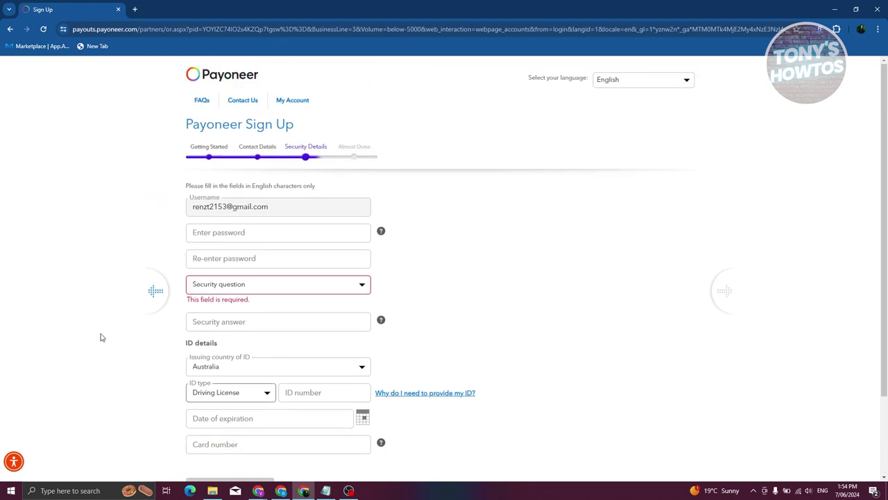
scroll(111, 357, "down", 2)
scroll(132, 331, "up", 1)
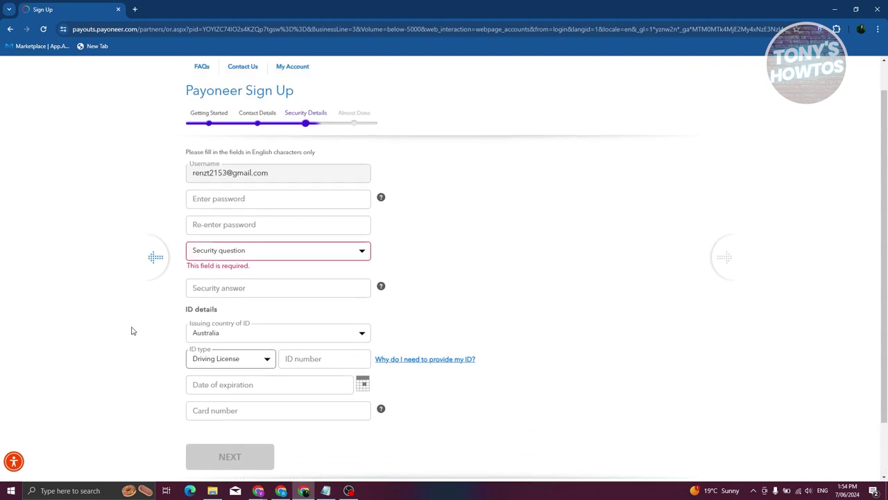
scroll(132, 331, "up", 1)
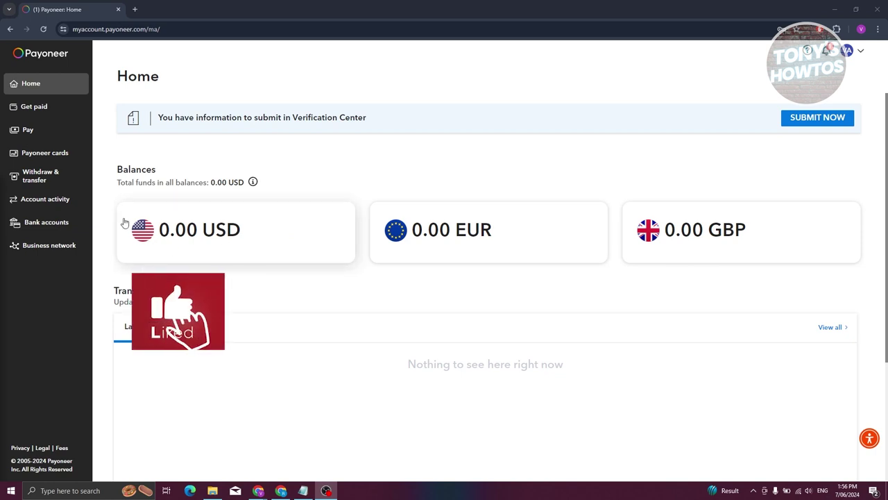
Look over the Home page balances, then go to the Get paid section.
scroll(260, 220, "down", 2)
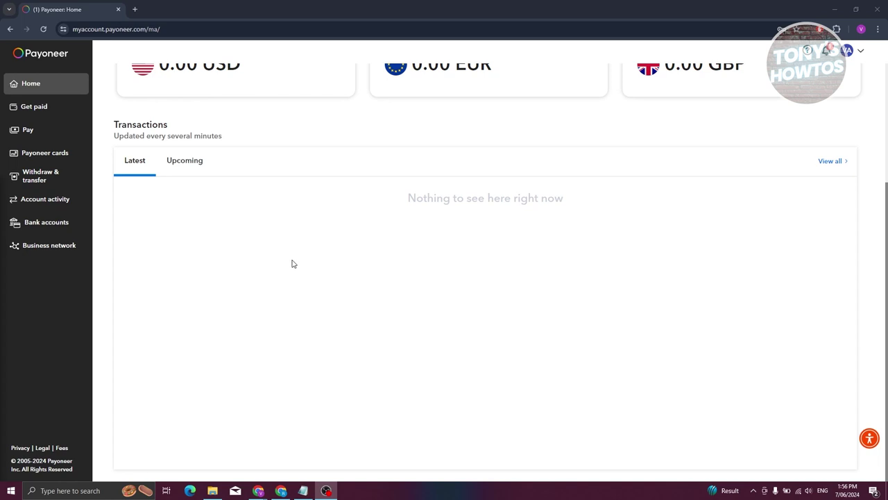
scroll(294, 267, "up", 2)
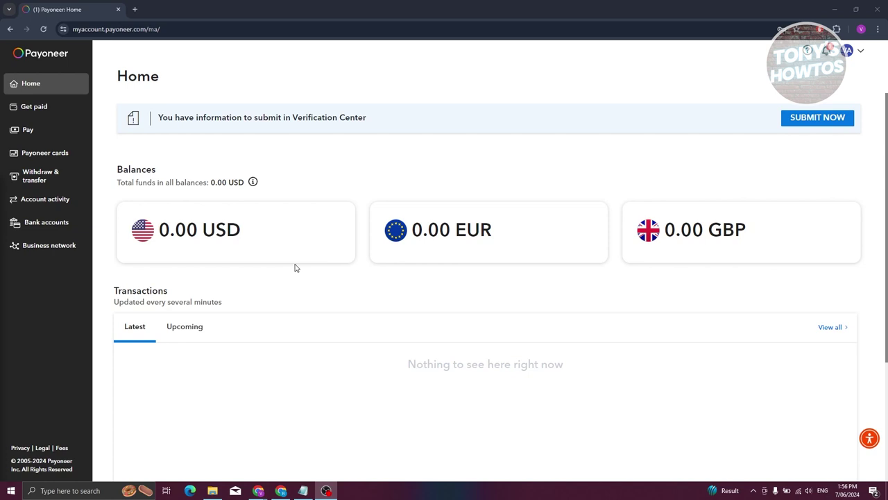
left_click(49, 111)
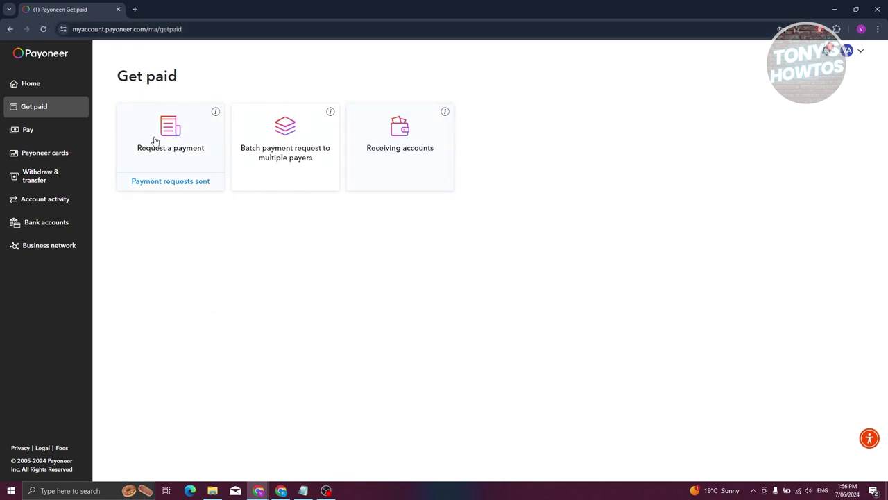
left_click(173, 164)
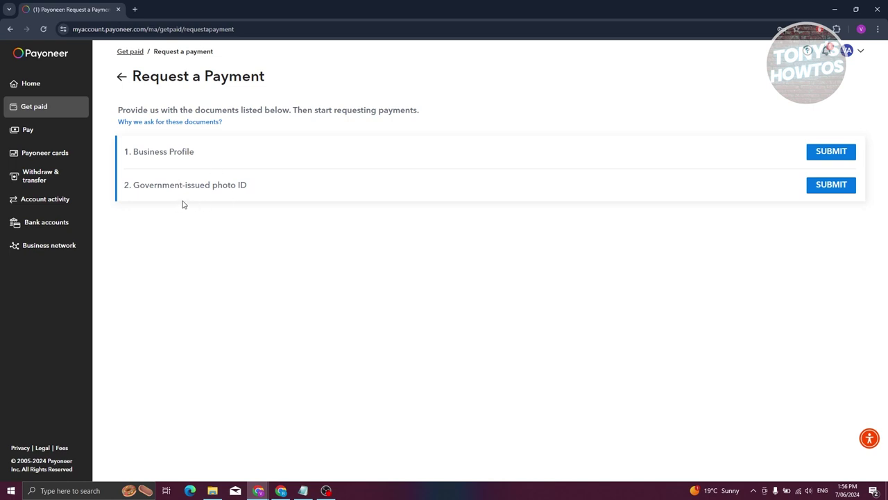
left_click(123, 78)
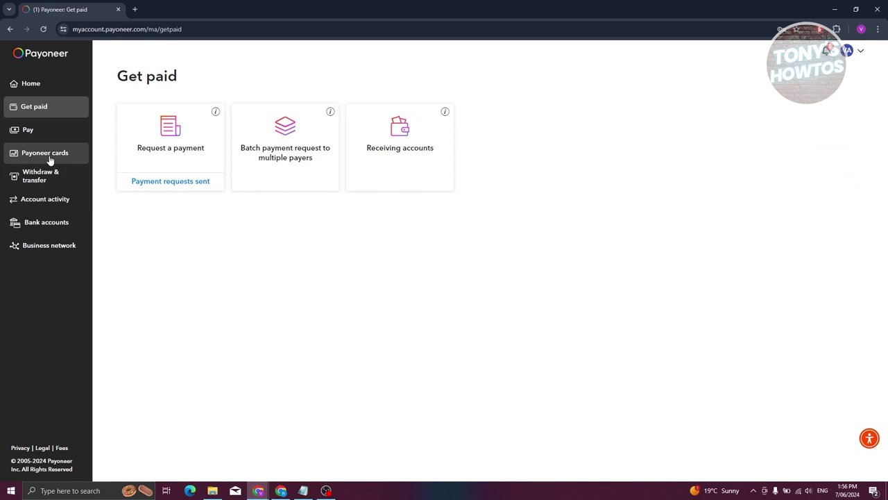
In Pay, view the 500.00 USD requirement for paying a recipient's Payoneer account.
left_click(26, 130)
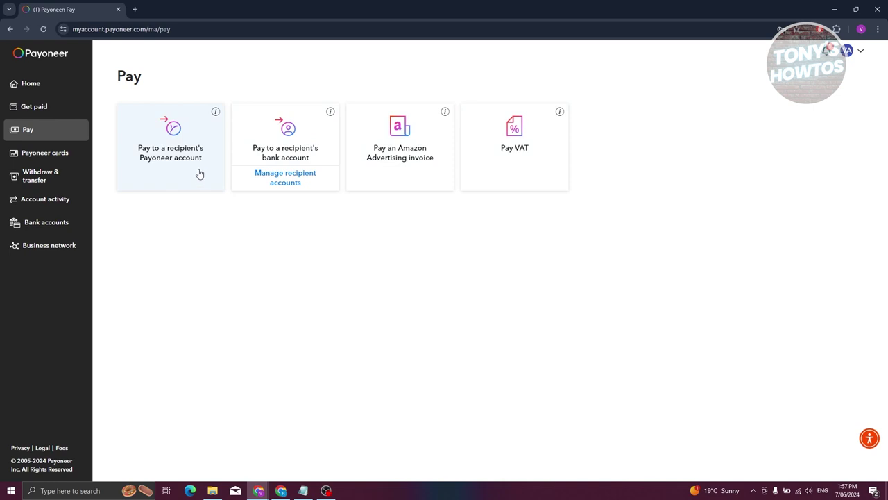
left_click(166, 164)
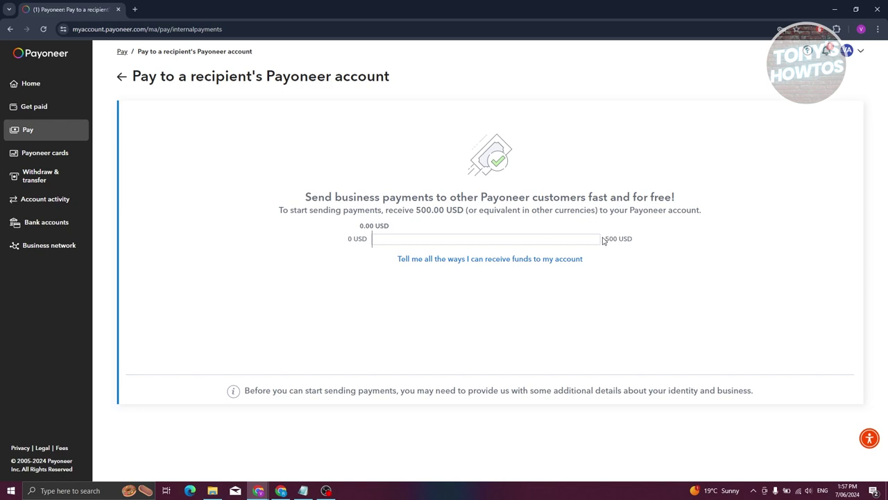
left_click_drag(416, 209, 445, 210)
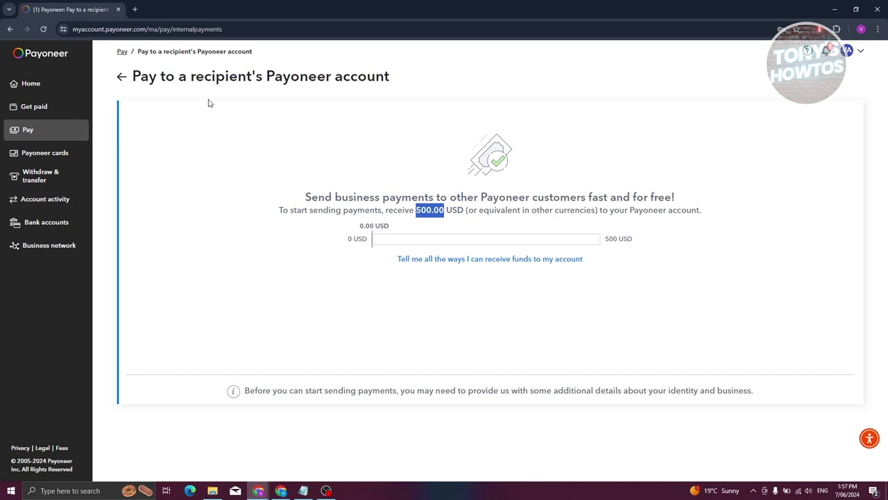
left_click(121, 78)
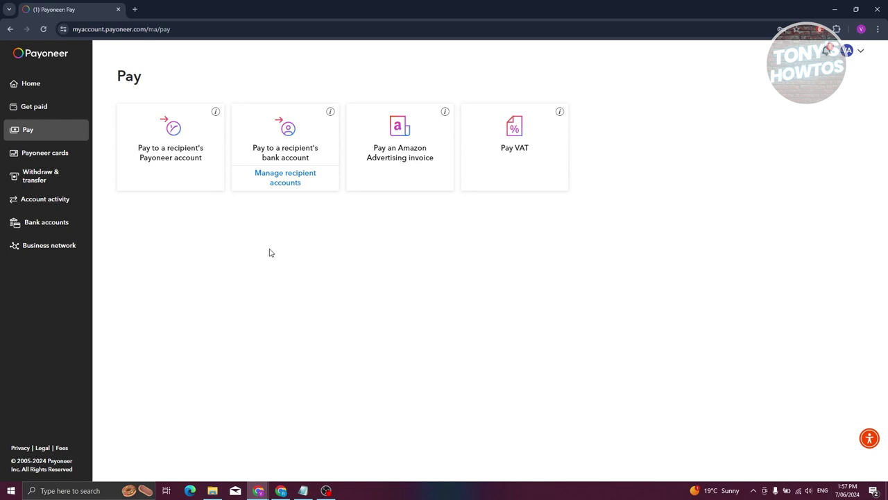
left_click(37, 161)
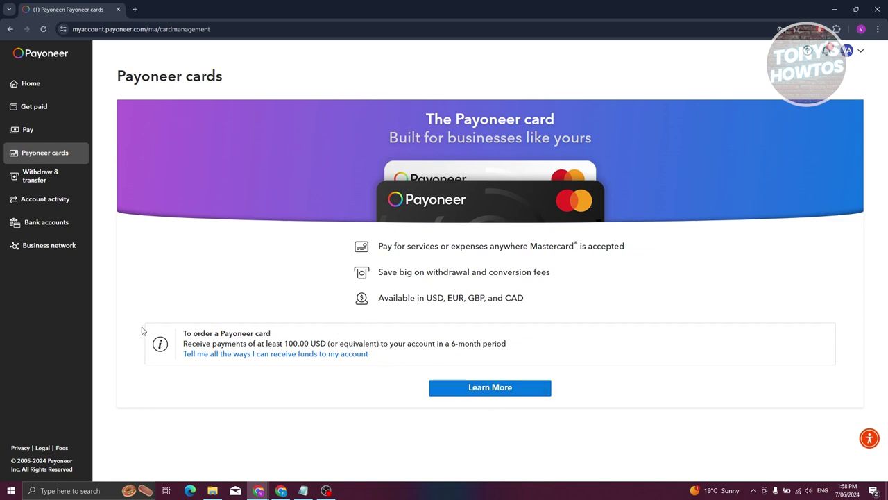
Highlight the 100.00 USD card-ordering requirement, then clear the highlight.
left_click_drag(183, 342, 337, 343)
left_click(329, 340)
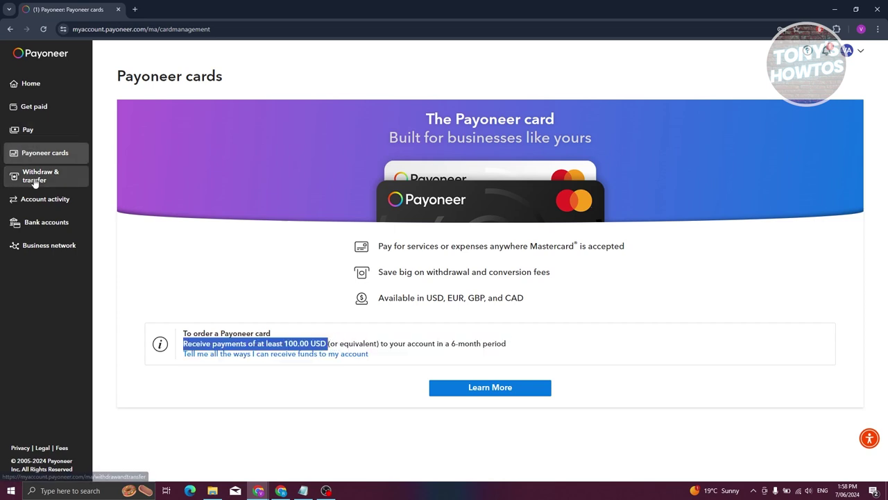
Explore the Withdraw to bank form's From balances and Schedule toggle without saving changes.
left_click(33, 179)
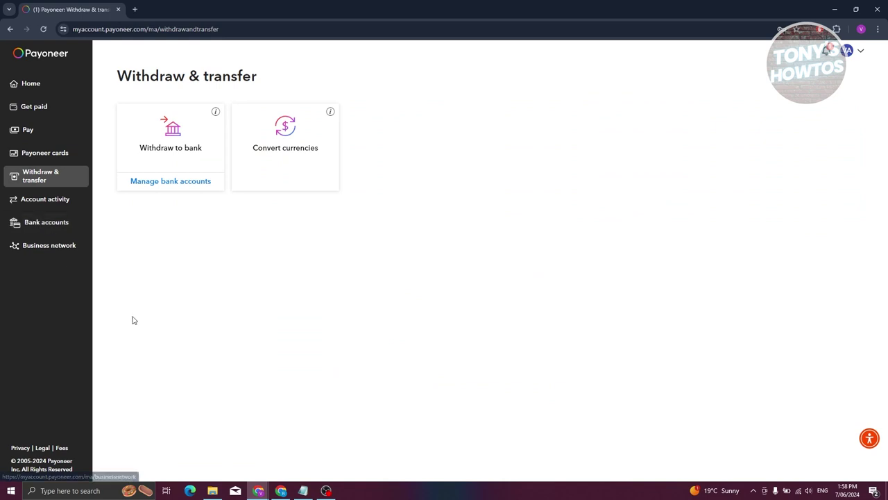
left_click(175, 146)
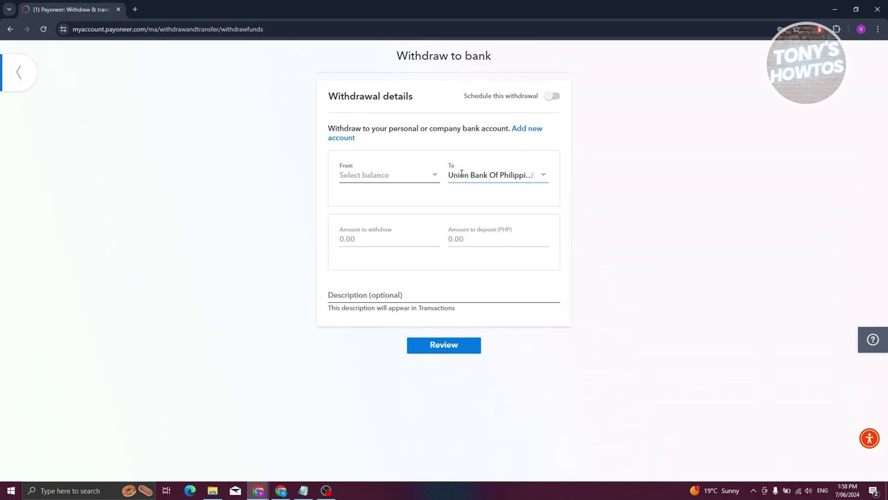
left_click(431, 174)
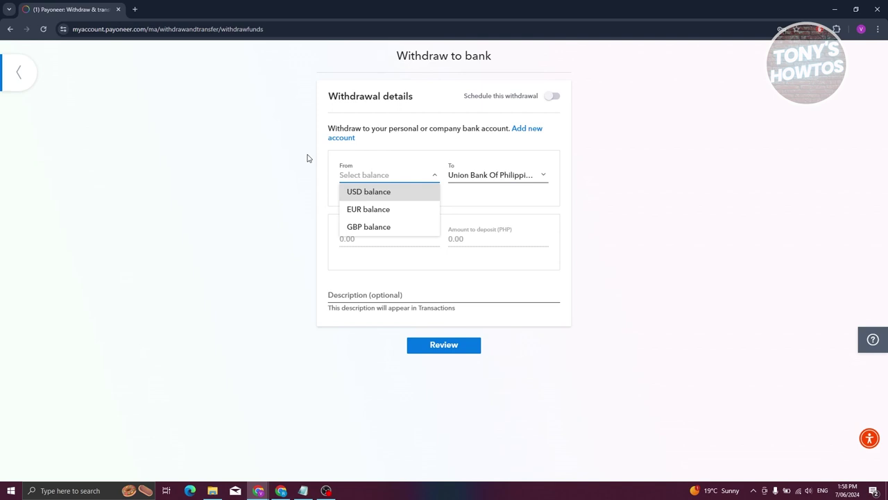
left_click(556, 99)
left_click(556, 98)
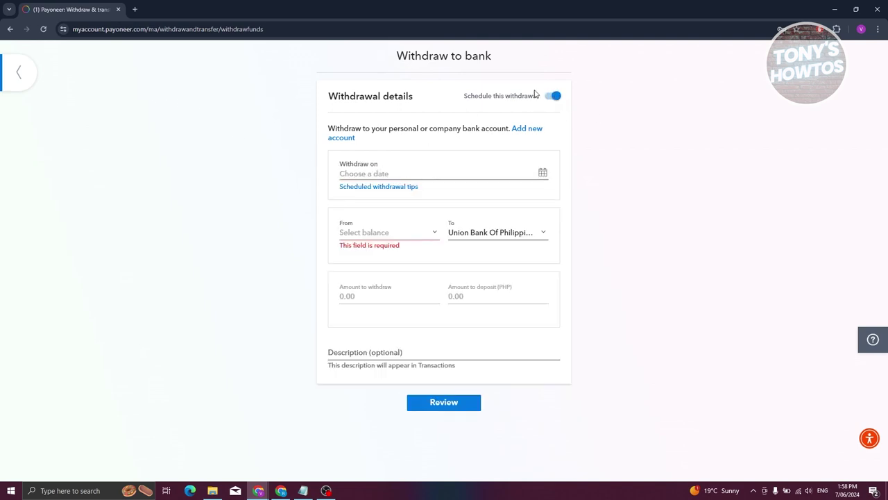
left_click(556, 99)
left_click(19, 72)
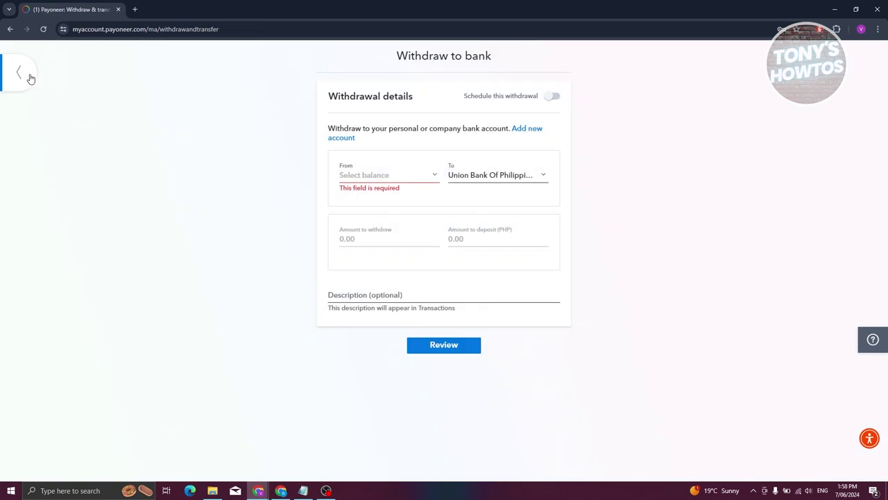
left_click(37, 208)
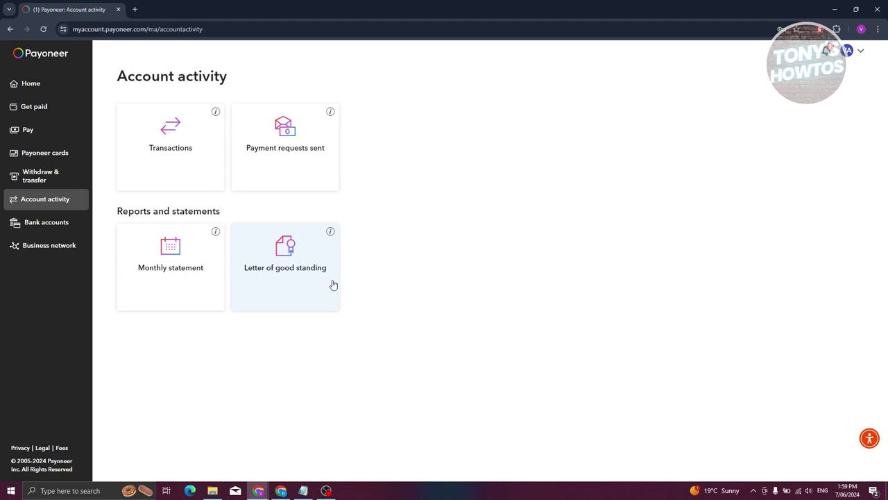
Go to Bank accounts, showing withdrawal, receiving and recipient bank account options.
left_click(38, 224)
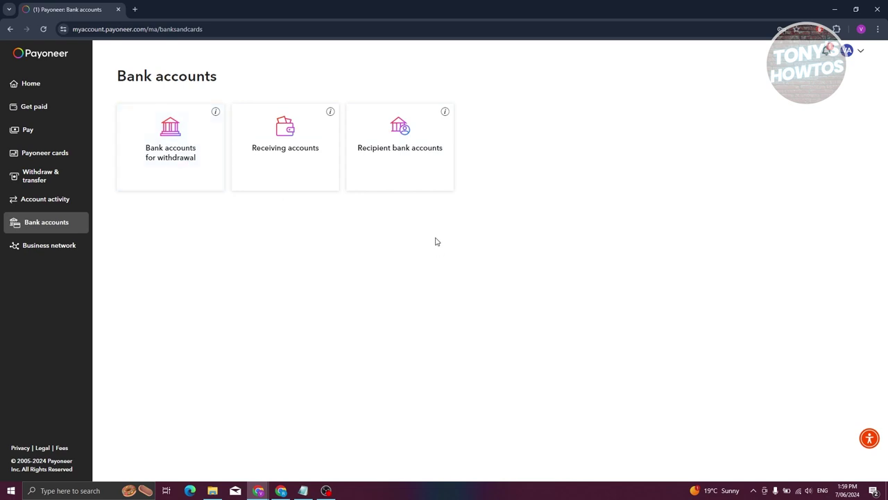
left_click(406, 142)
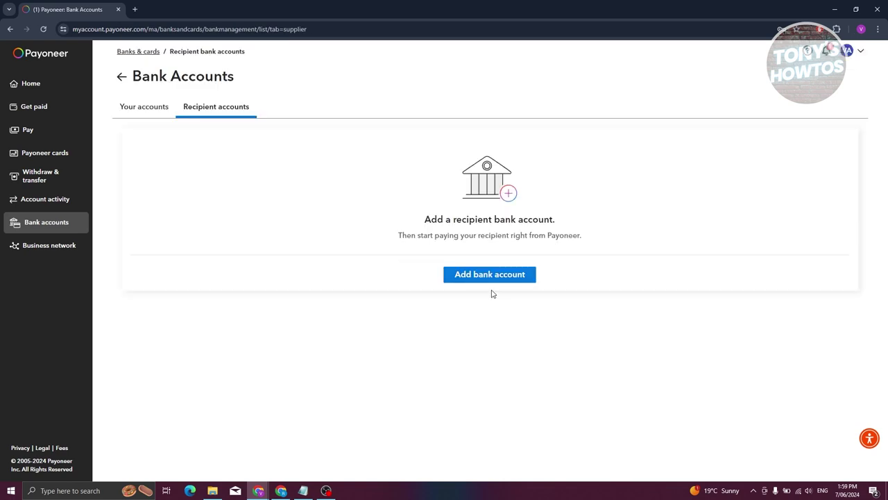
left_click(498, 280)
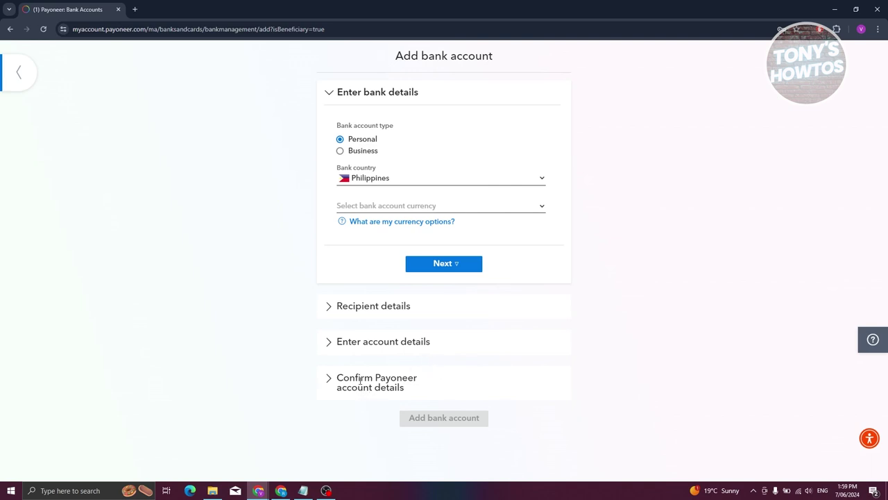
left_click(17, 81)
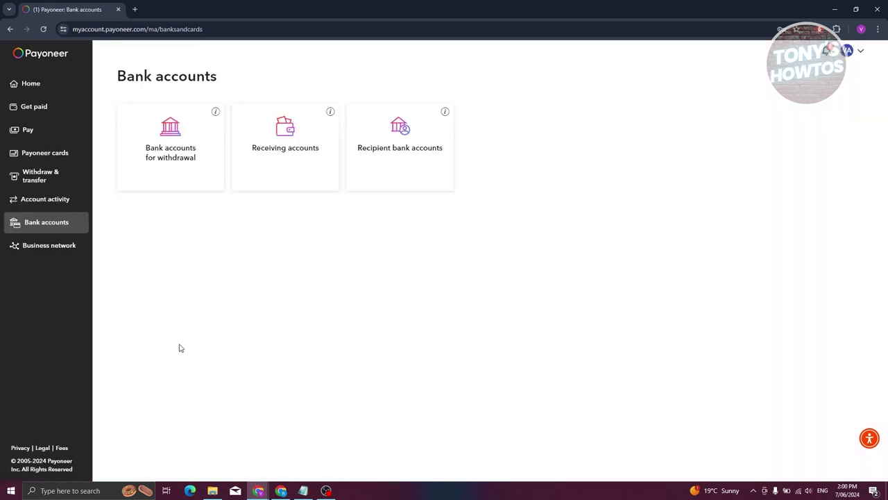
Show Business network, preview the Refer a friend page, and return to the overview.
left_click(56, 249)
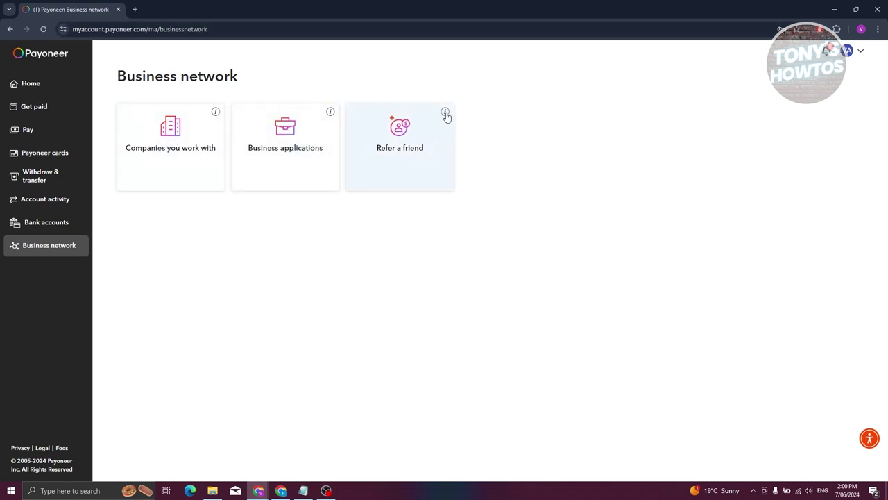
left_click(419, 143)
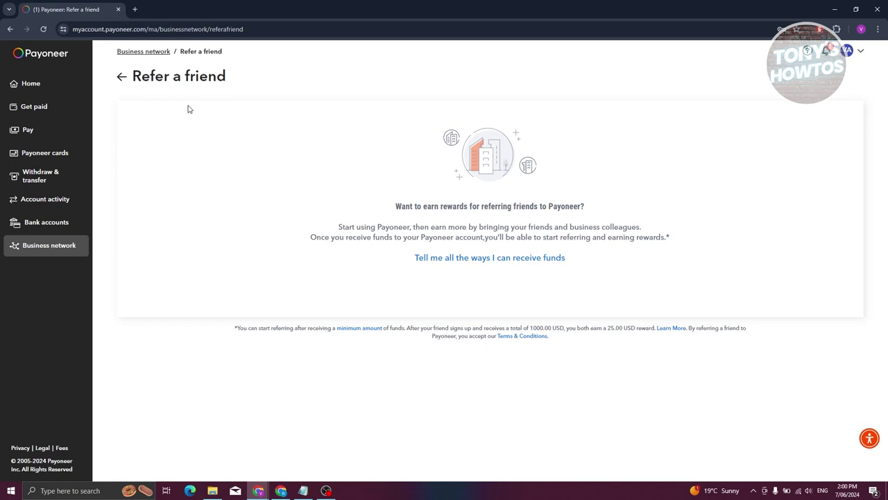
left_click(122, 77)
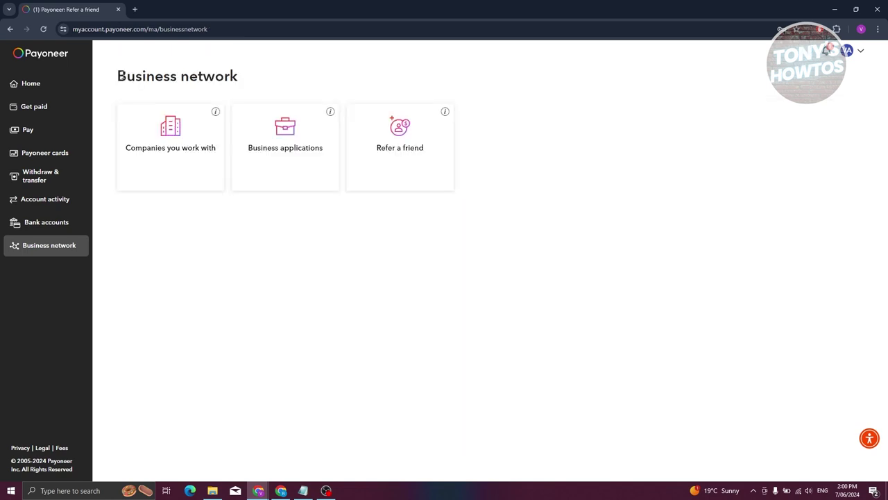